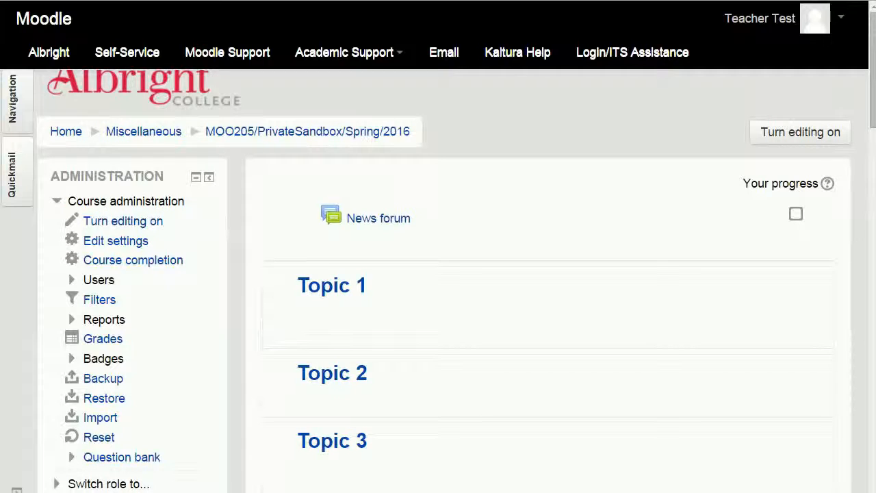
# Turn on course editing and add a Quiz activity to Topic 1
pyautogui.click(766, 140)
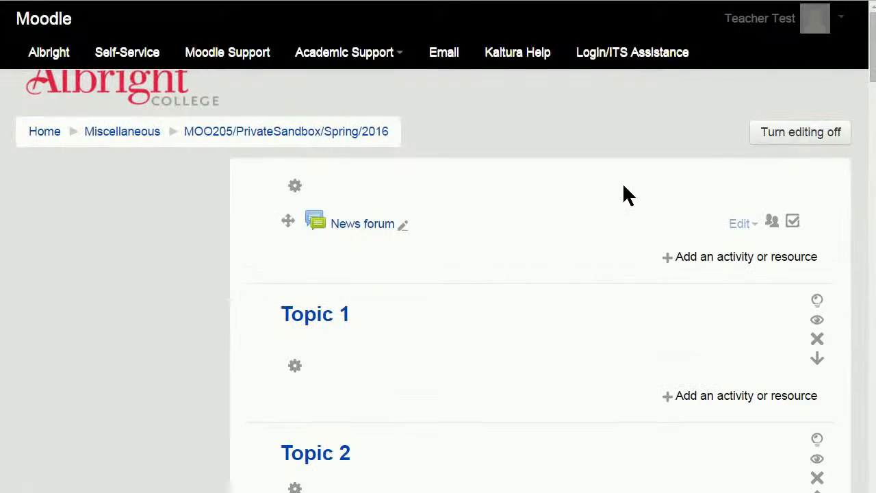
pyautogui.scroll(-2, 517, 198)
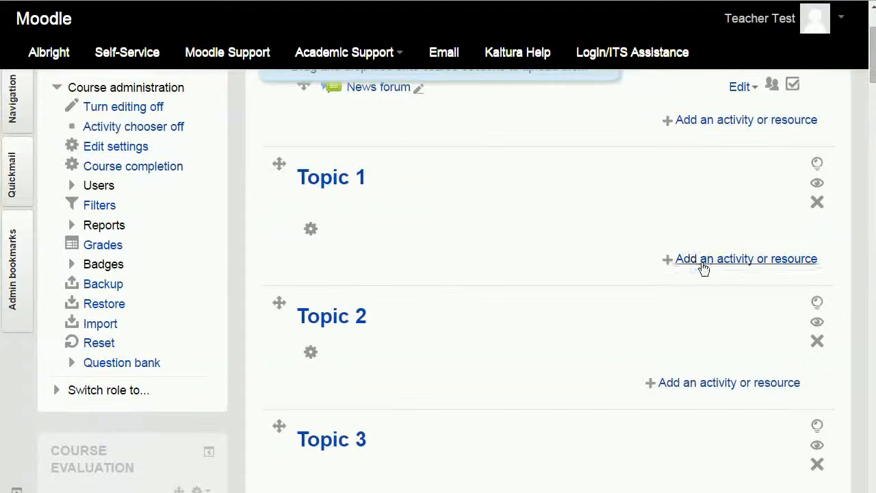
pyautogui.click(702, 264)
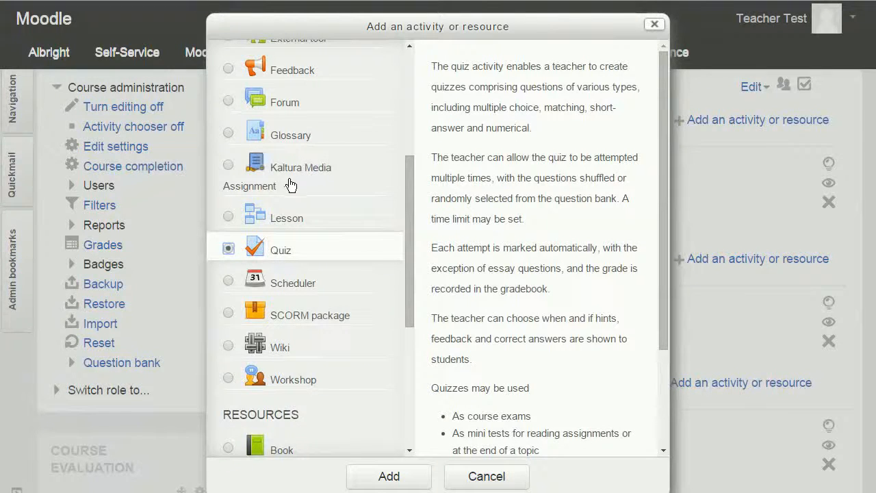
pyautogui.click(229, 250)
pyautogui.moveTo(418, 282); pyautogui.dragTo(412, 354)
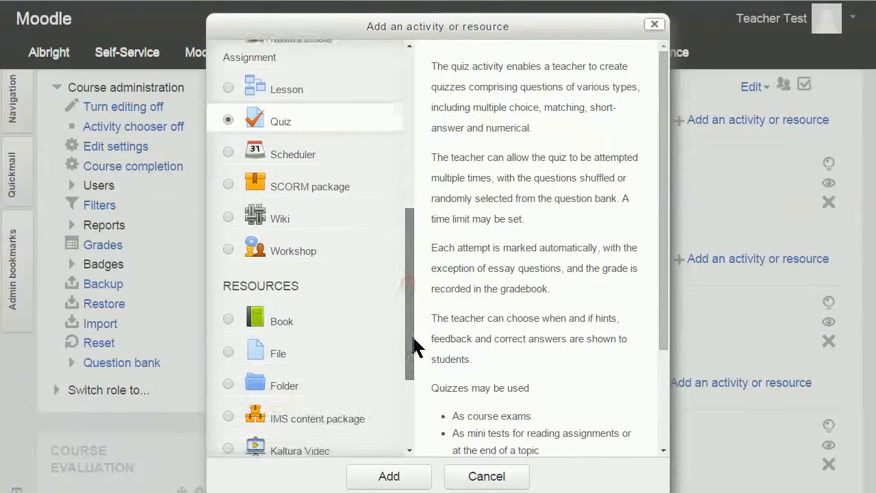
pyautogui.click(391, 479)
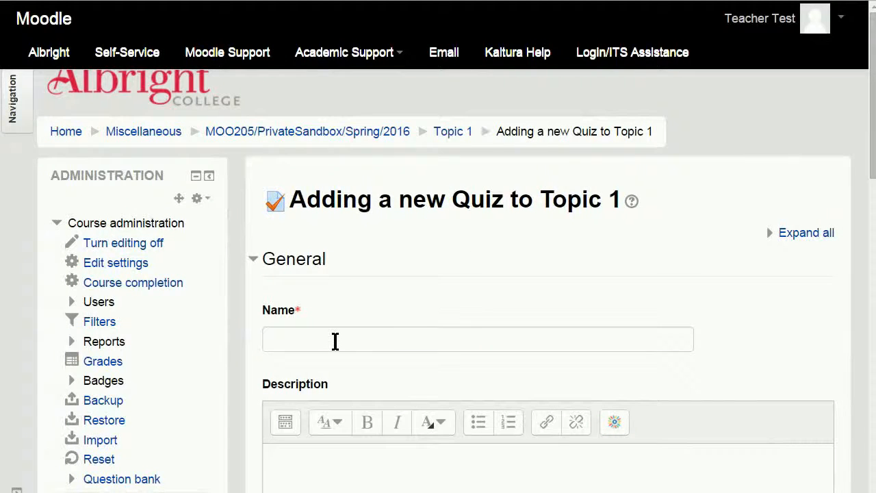
# Name the new quiz "topic 1" and expand all of its settings sections
pyautogui.click(332, 340)
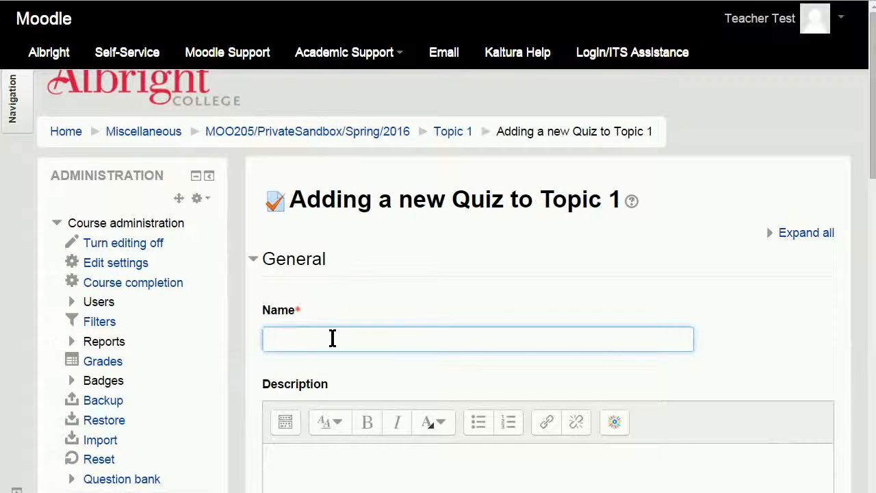
pyautogui.write('topic 1')
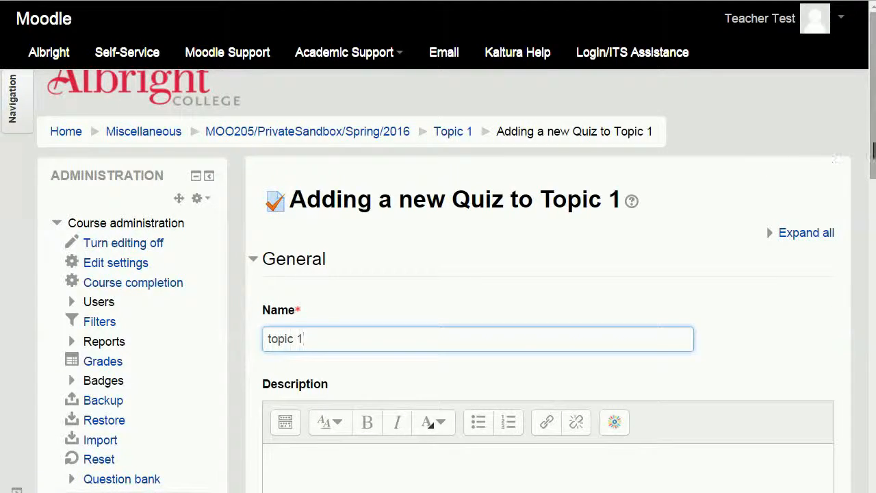
pyautogui.moveTo(872, 147); pyautogui.dragTo(872, 235)
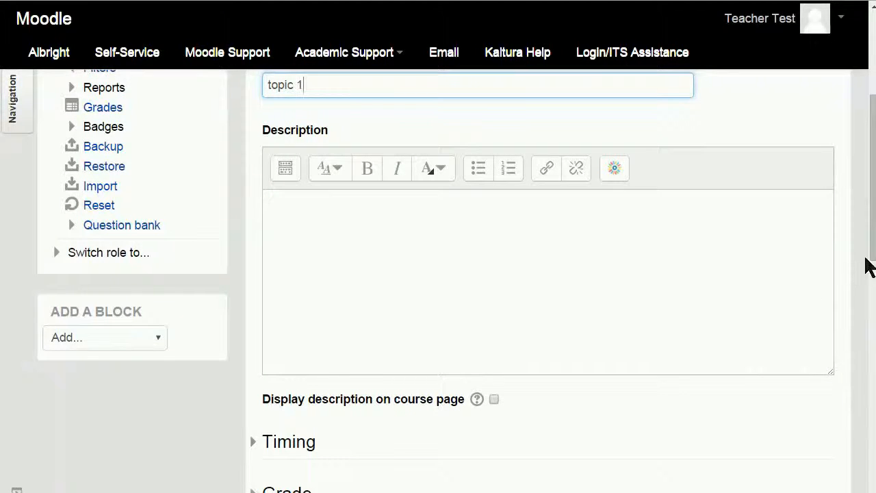
pyautogui.moveTo(873, 252); pyautogui.dragTo(873, 277)
pyautogui.scroll(-3, 873, 277)
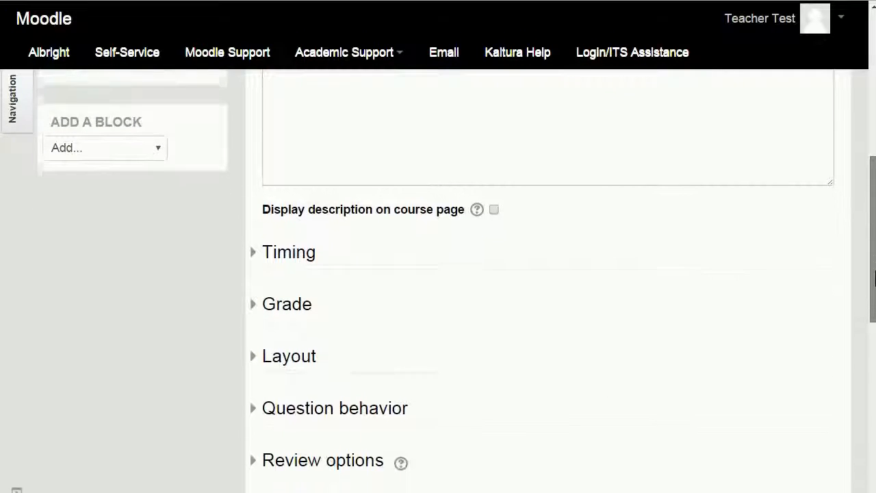
pyautogui.scroll(-2, 873, 277)
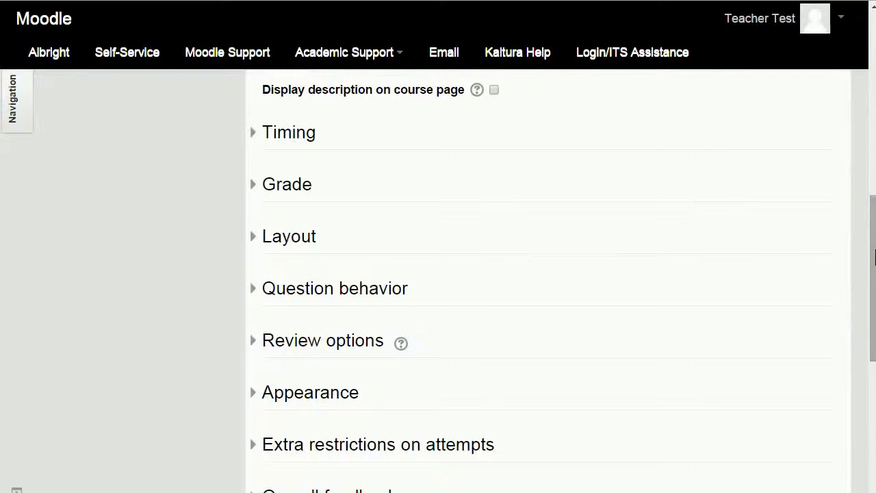
pyautogui.scroll(6, 874, 246)
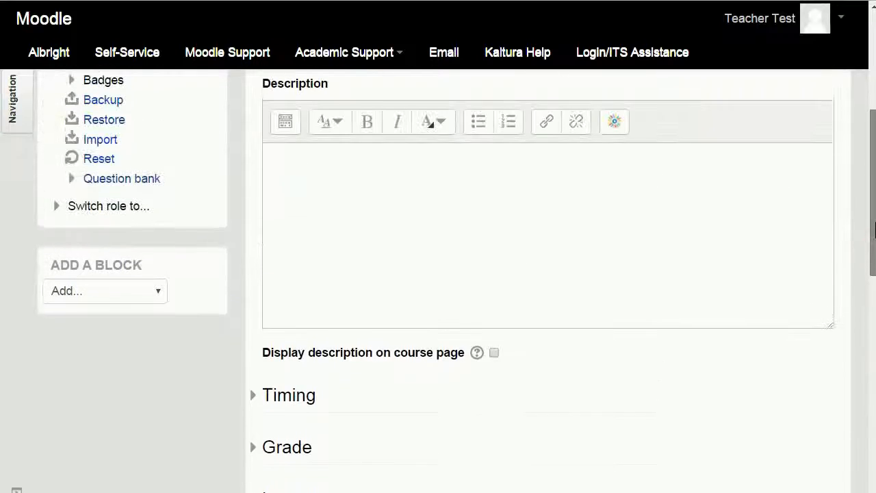
pyautogui.scroll(2, 874, 232)
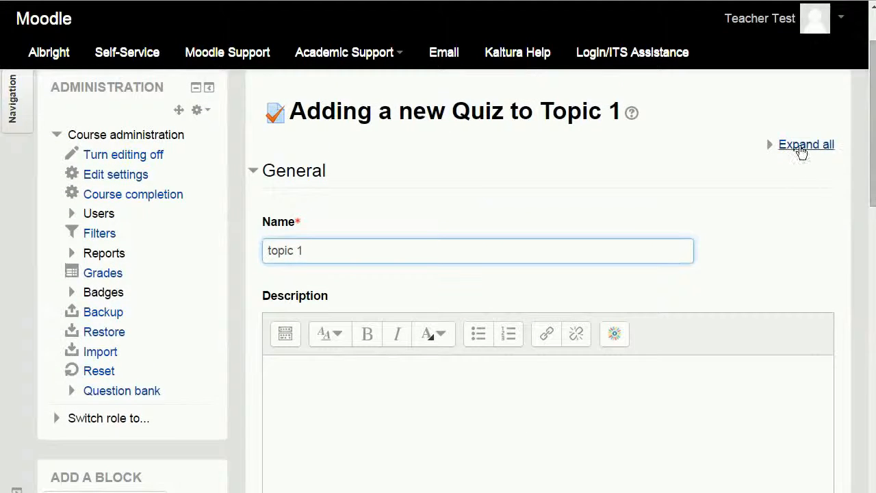
pyautogui.click(801, 145)
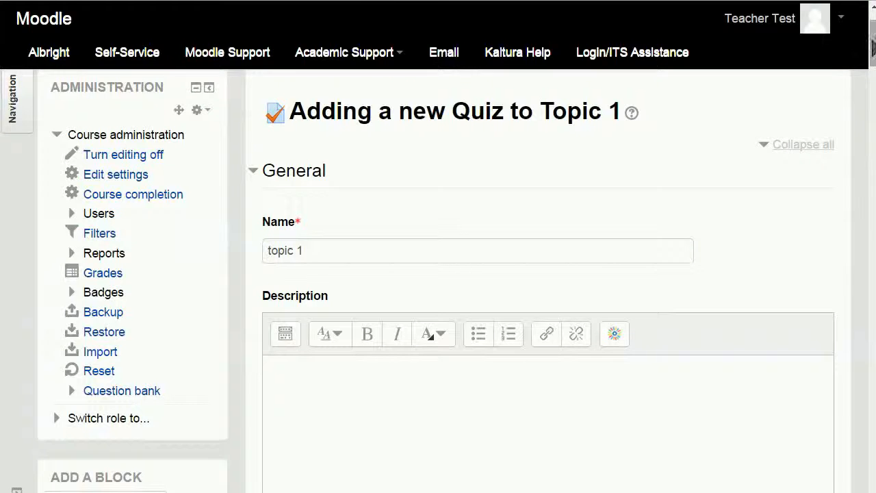
# Try enabling the quiz's opening date in the timing settings and disable it again
pyautogui.scroll(-3, 874, 62)
pyautogui.moveTo(874, 61); pyautogui.dragTo(874, 79)
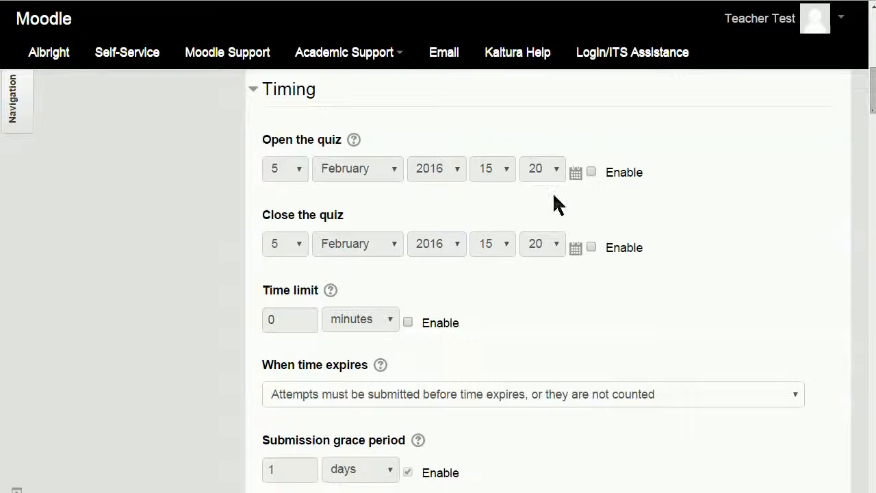
pyautogui.click(591, 174)
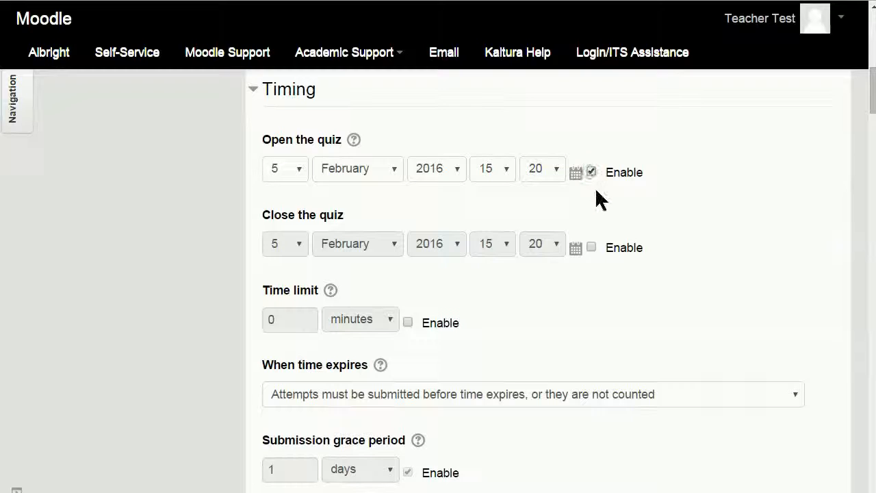
pyautogui.click(592, 173)
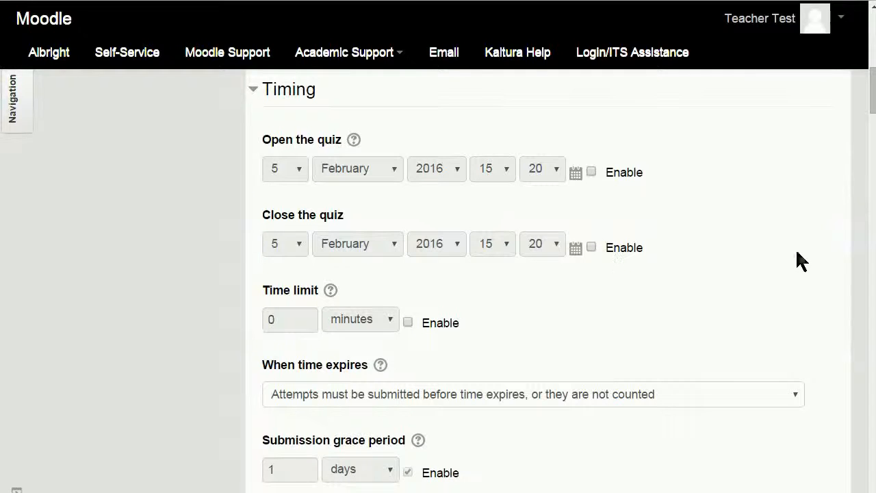
# Enable the quiz's time limit and check the available time units, keeping minutes
pyautogui.moveTo(873, 108); pyautogui.dragTo(873, 125)
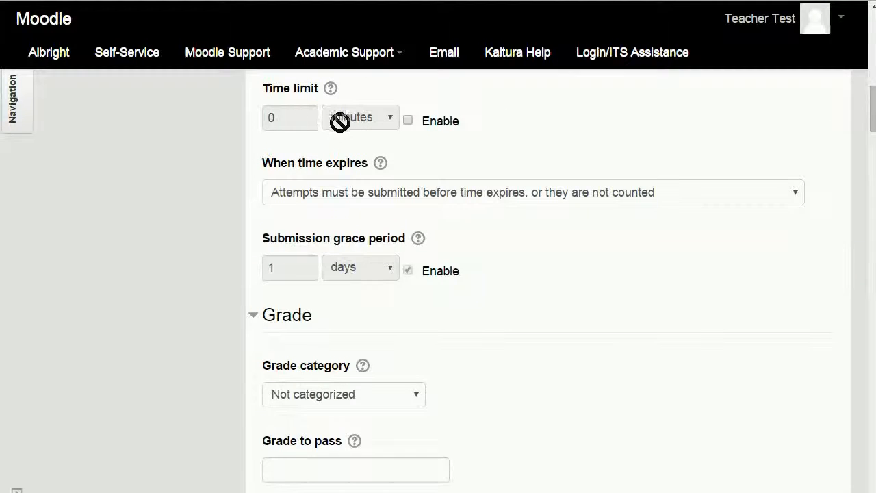
pyautogui.click(408, 126)
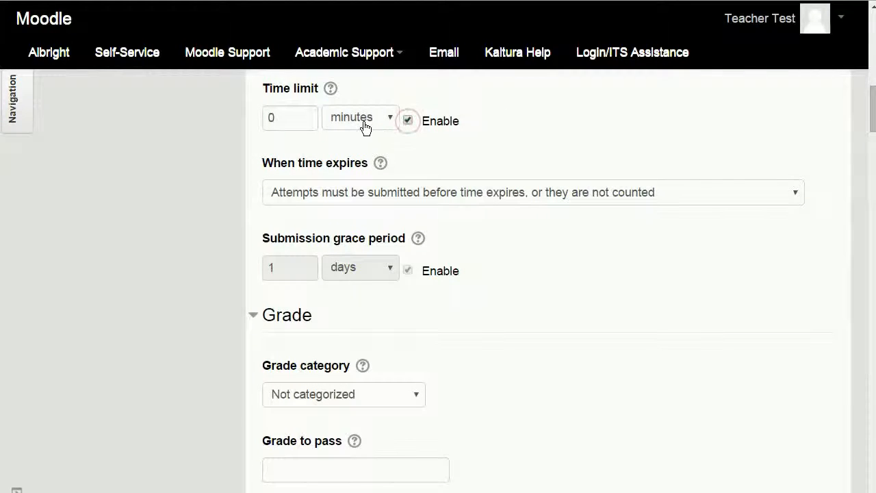
pyautogui.click(362, 120)
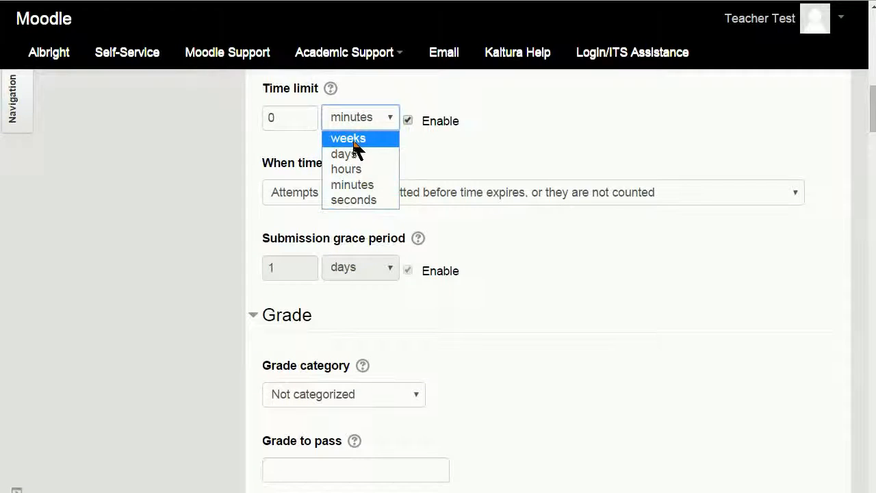
pyautogui.click(422, 140)
pyautogui.doubleClick(280, 116)
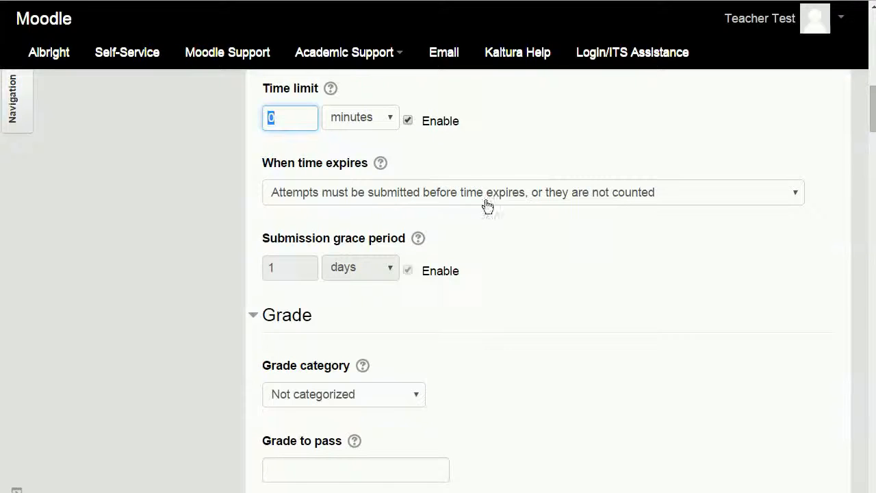
# Set what happens when time expires to "Open attempts are submitted automatically"
pyautogui.click(720, 201)
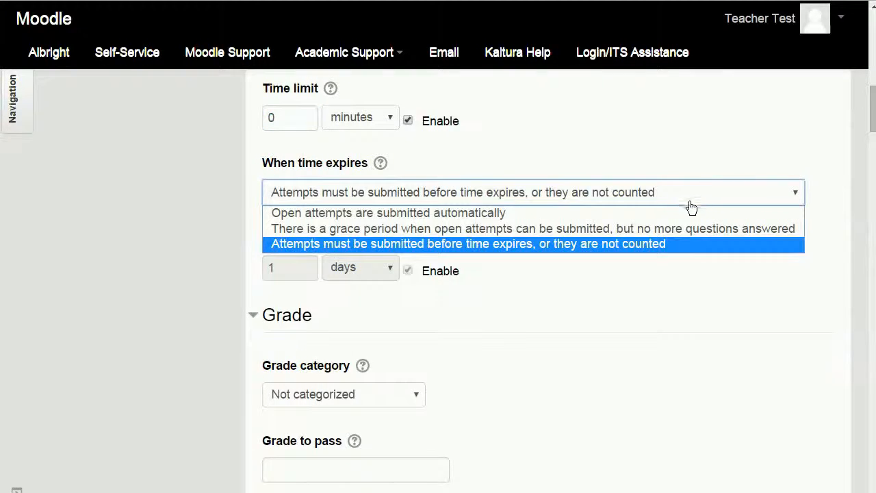
pyautogui.click(452, 217)
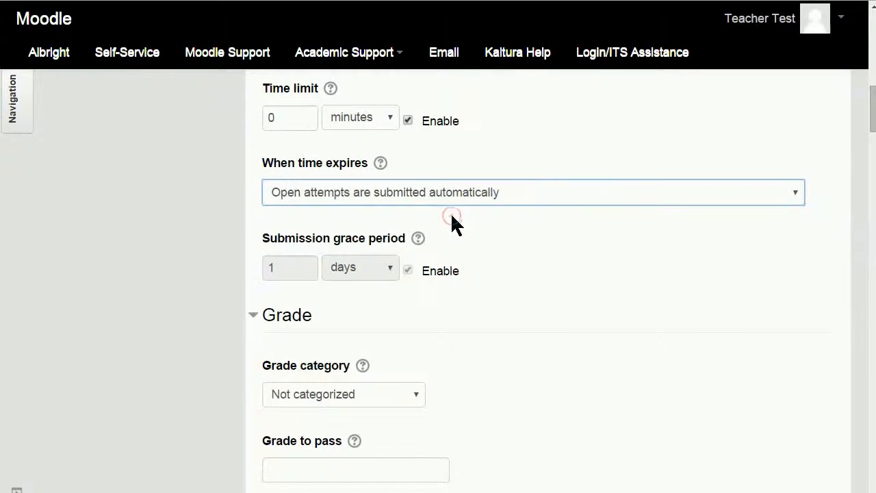
pyautogui.click(517, 199)
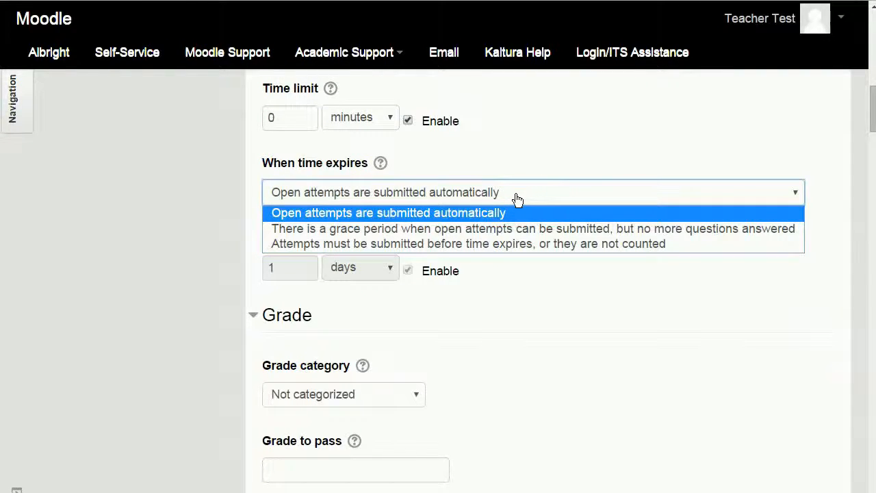
pyautogui.click(520, 277)
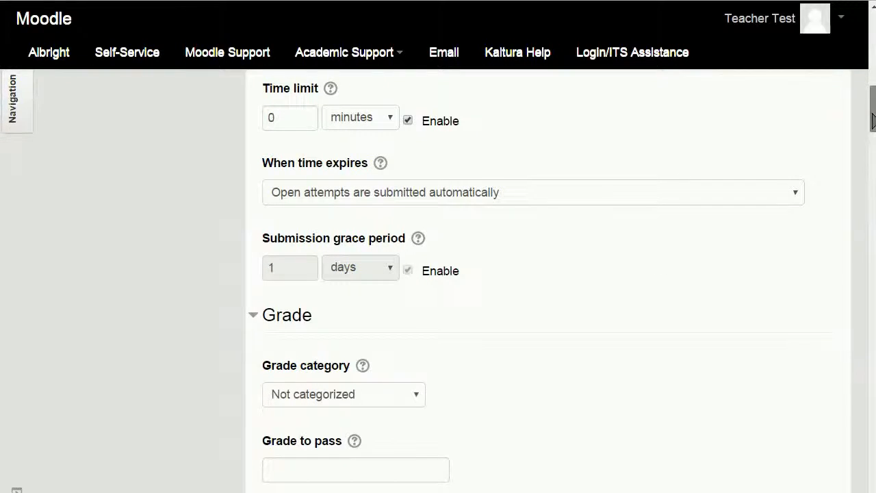
# Look through the available grade categories for the quiz without choosing another one
pyautogui.moveTo(873, 120); pyautogui.dragTo(873, 142)
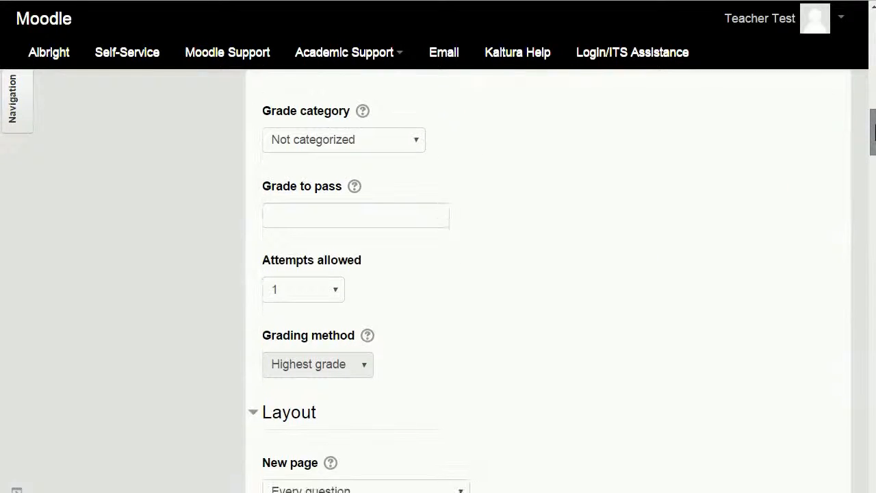
pyautogui.click(327, 145)
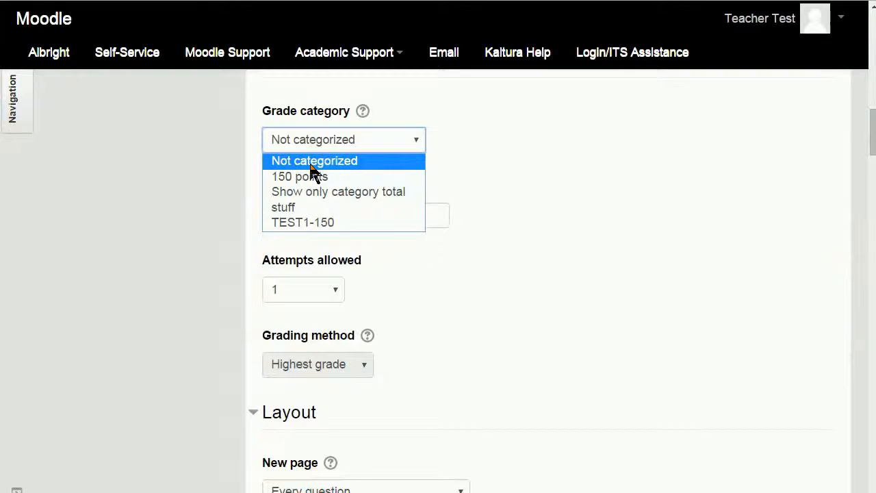
pyautogui.click(505, 160)
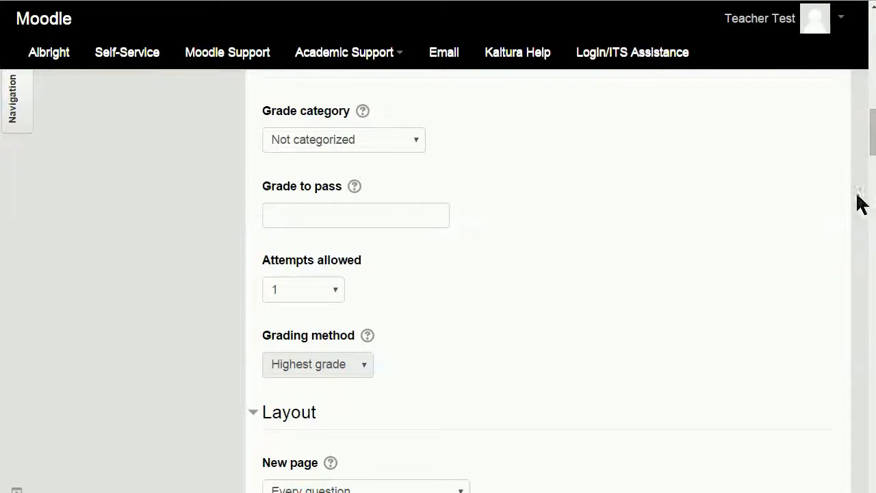
# Read the help explanations for the Grade to pass and Grading method settings
pyautogui.moveTo(872, 153); pyautogui.dragTo(873, 156)
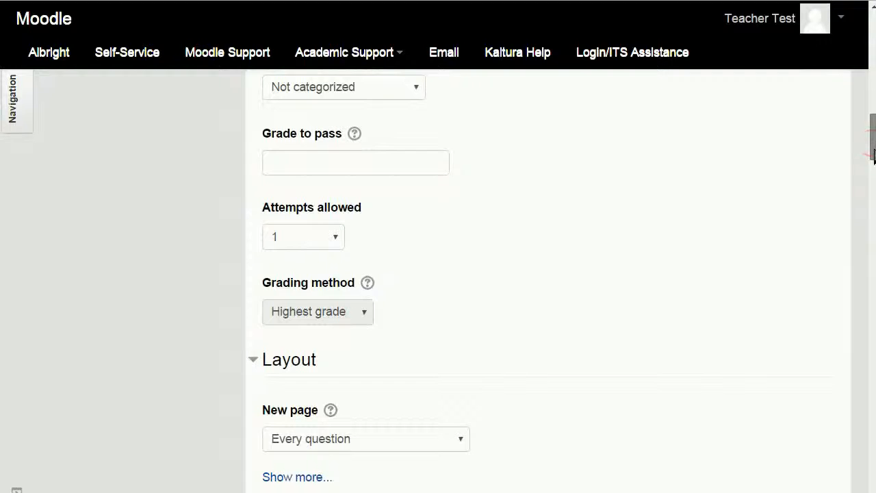
pyautogui.click(355, 135)
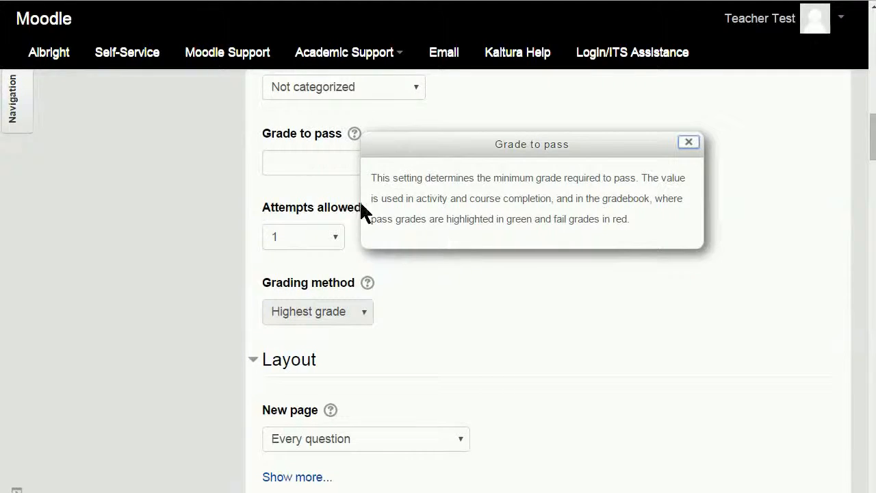
pyautogui.click(312, 165)
pyautogui.click(313, 164)
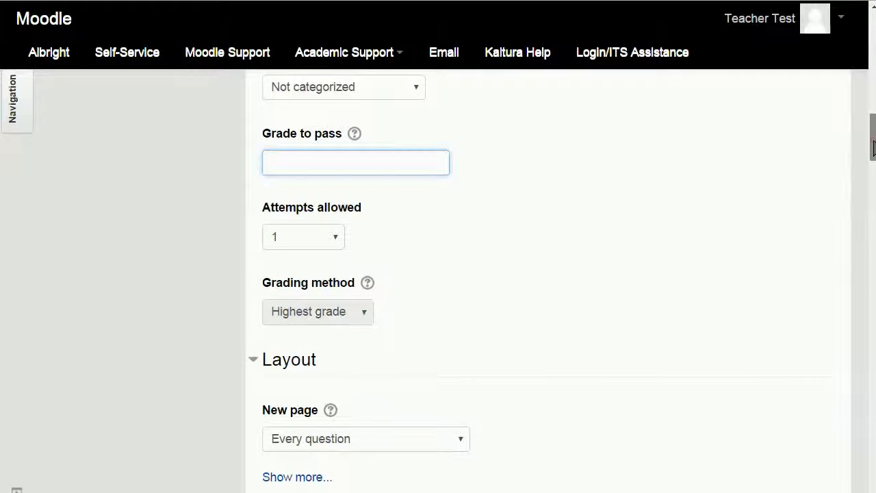
pyautogui.scroll(-2, 869, 160)
pyautogui.scroll(-3, 873, 151)
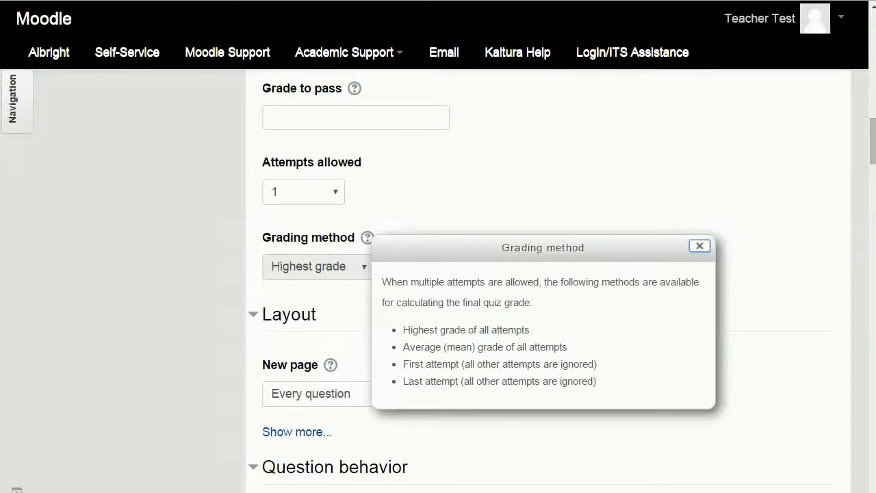
pyautogui.click(488, 216)
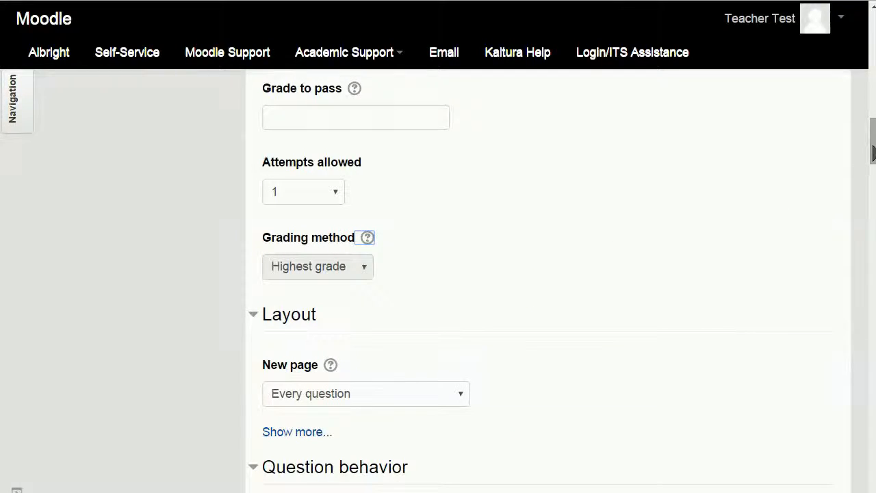
# Set the quiz layout's New page option to "Never, all questions on one page"
pyautogui.scroll(-1, 872, 155)
pyautogui.moveTo(872, 154); pyautogui.dragTo(873, 173)
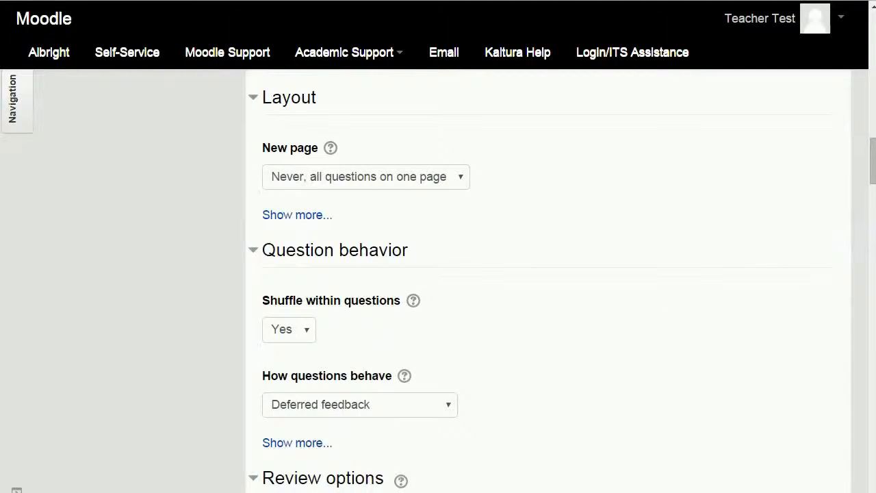
pyautogui.click(459, 176)
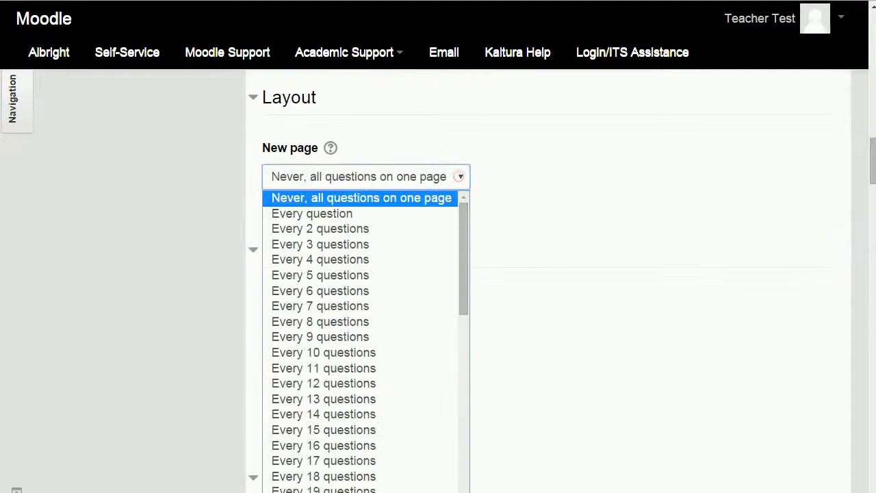
pyautogui.moveTo(462, 228)
pyautogui.mouseDown()
pyautogui.moveTo(476, 414)
pyautogui.moveTo(477, 222)
pyautogui.mouseUp()
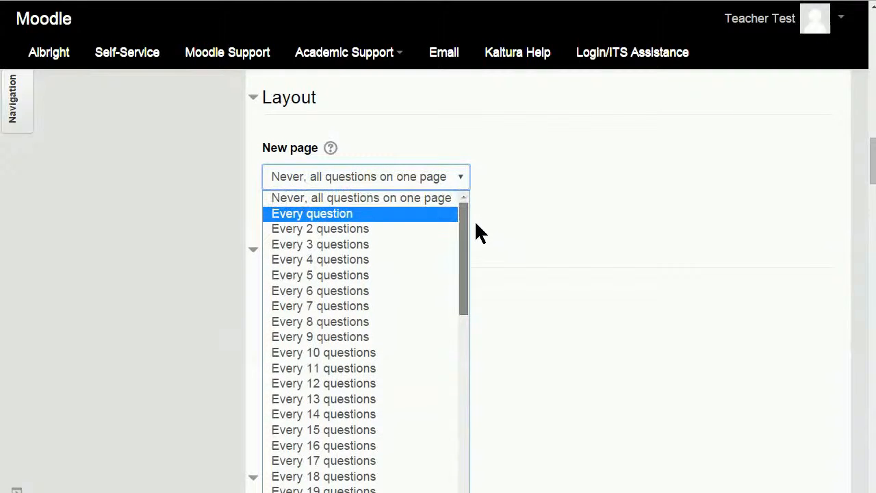
pyautogui.click(410, 201)
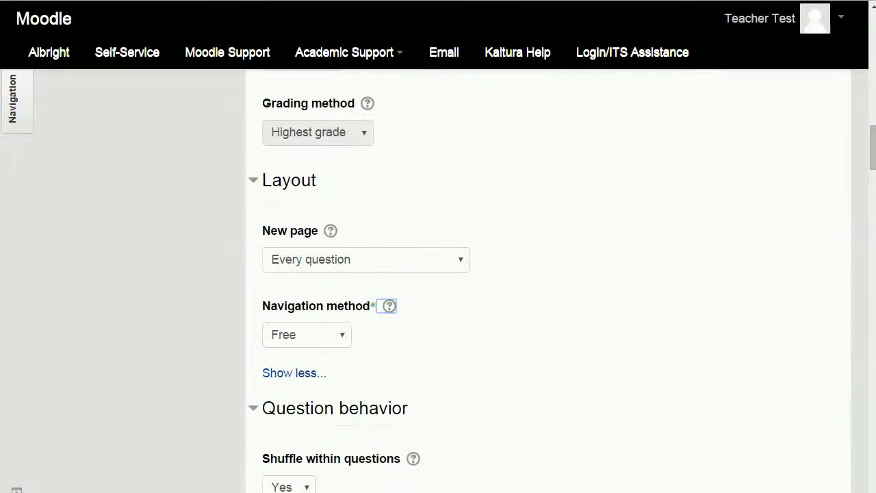
# Check the available Navigation method choices, keeping Free, and read the setting's help explanation
pyautogui.click(312, 340)
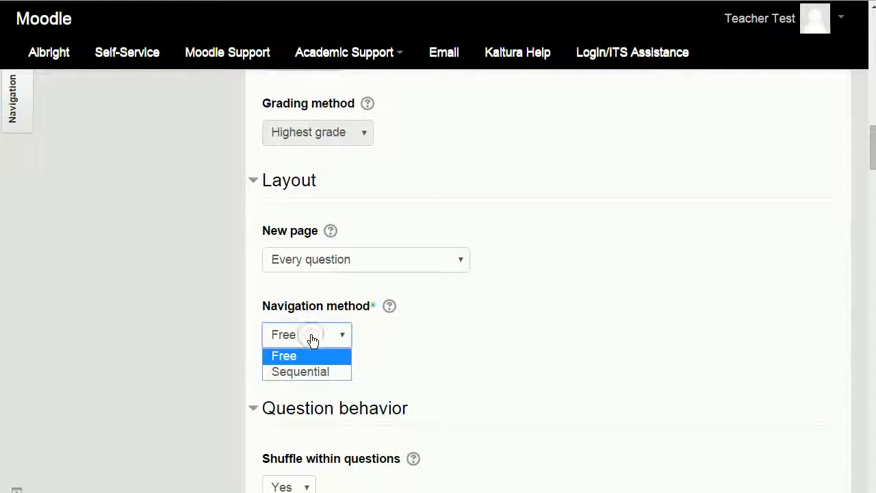
pyautogui.click(385, 336)
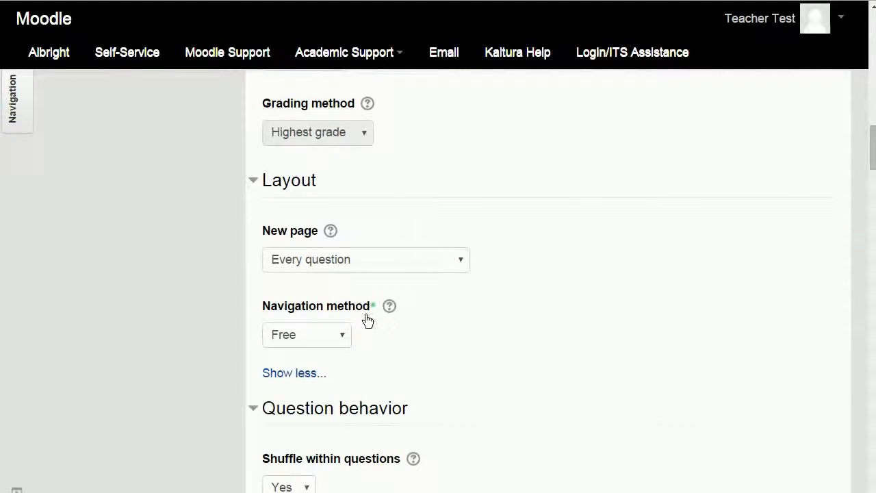
pyautogui.click(387, 307)
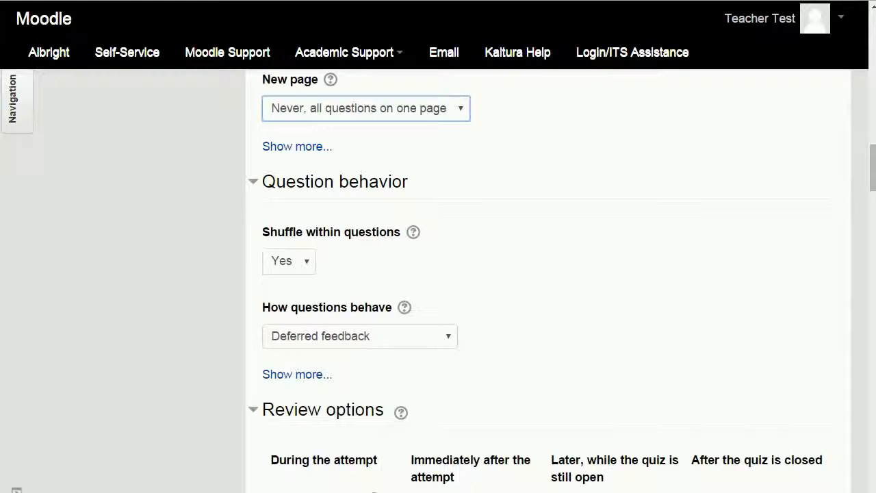
# Look through the quiz's Question behavior, Review options and Appearance settings without changing them
pyautogui.scroll(-1, 201, 236)
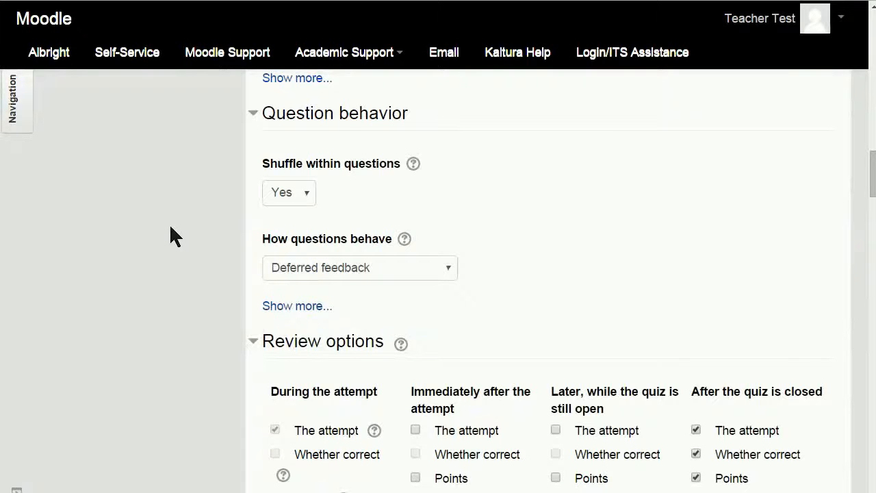
pyautogui.scroll(-1, 170, 233)
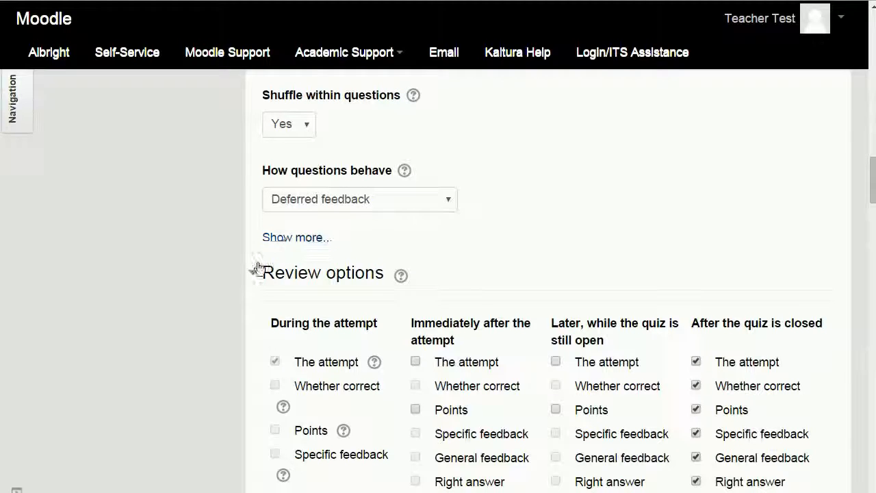
pyautogui.scroll(-2, 201, 238)
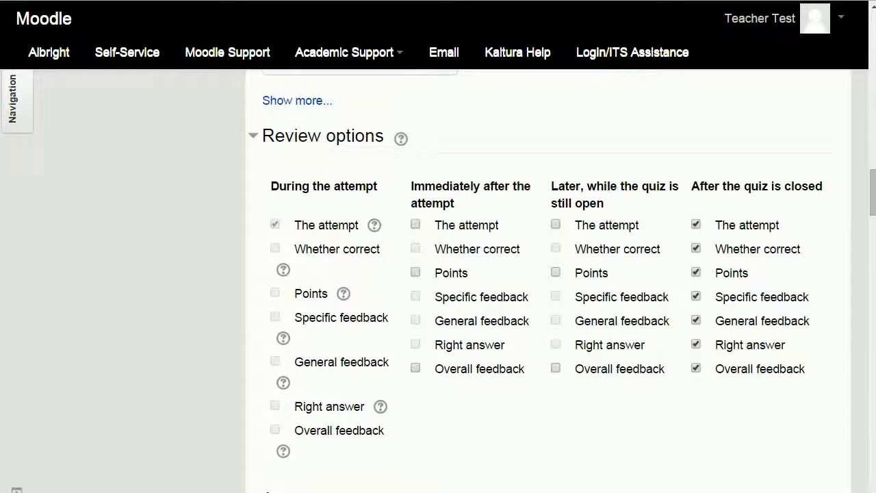
pyautogui.scroll(-2, 548, 274)
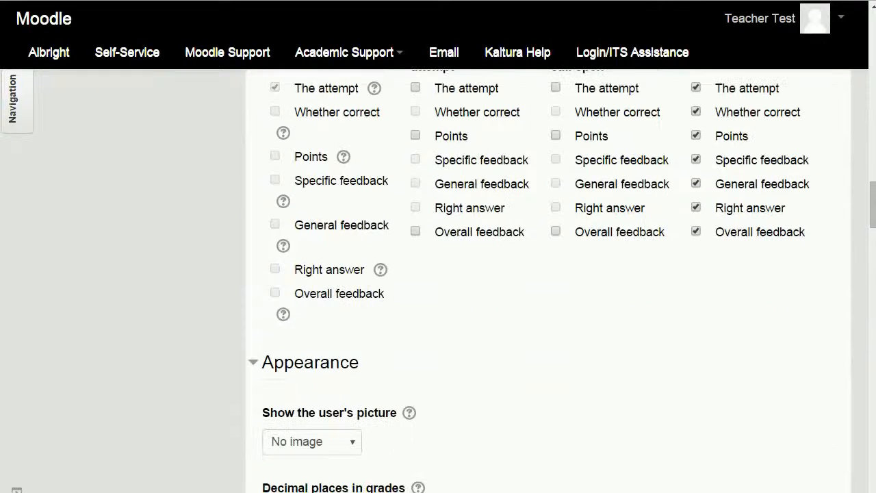
pyautogui.scroll(-3, 547, 273)
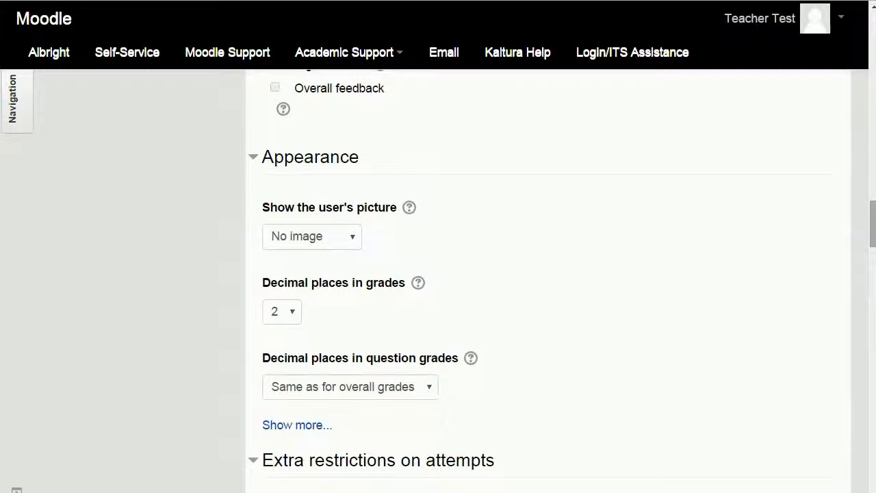
pyautogui.moveTo(872, 215); pyautogui.dragTo(872, 249)
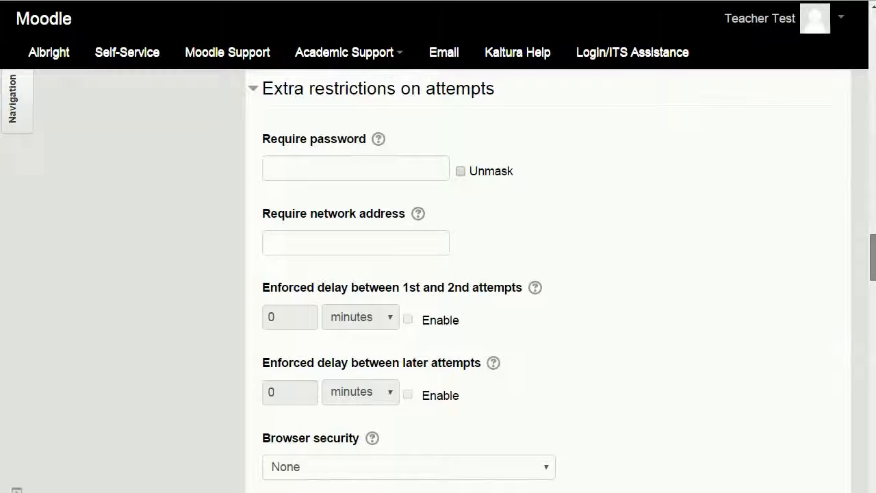
# Review the extra restrictions on attempts, including the password field and enforced delays, and check the Browser security choices, keeping None
pyautogui.scroll(-1, 547, 273)
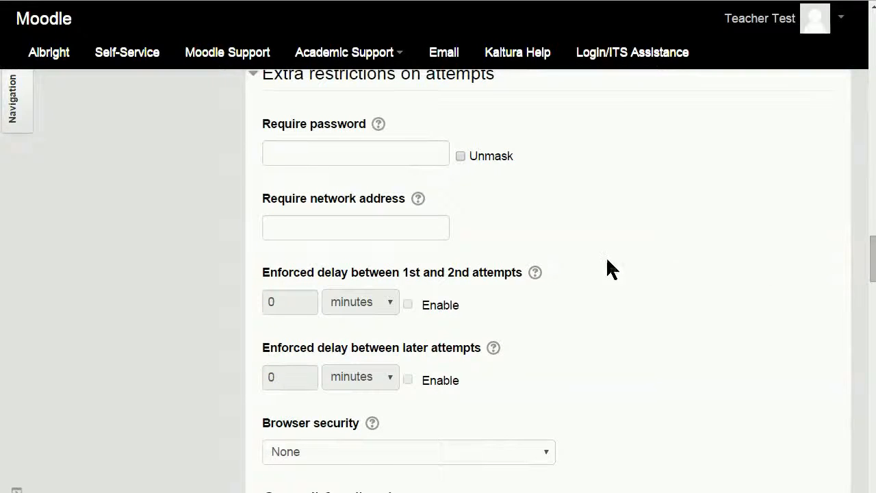
pyautogui.click(399, 152)
pyautogui.moveTo(873, 260); pyautogui.dragTo(872, 263)
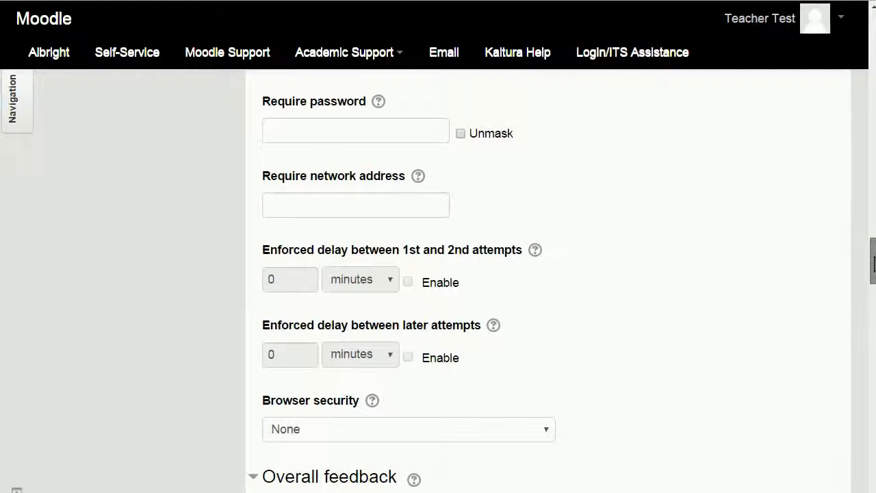
pyautogui.moveTo(873, 264); pyautogui.dragTo(873, 287)
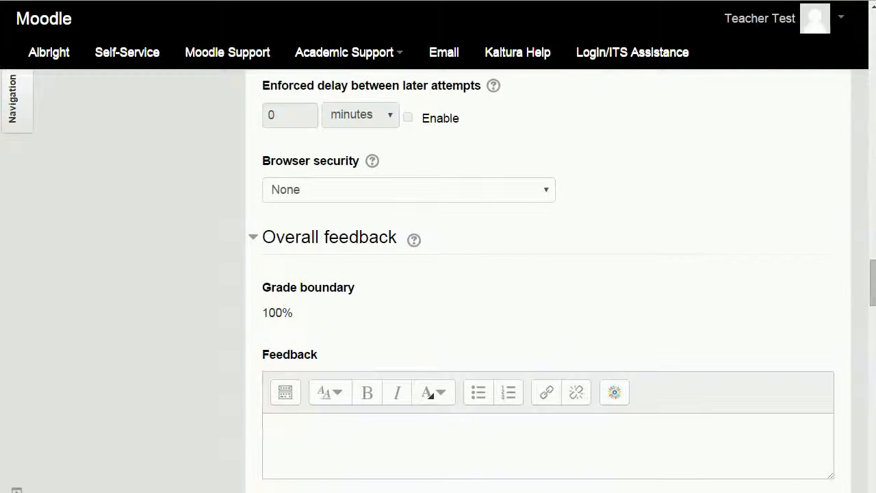
pyautogui.click(441, 186)
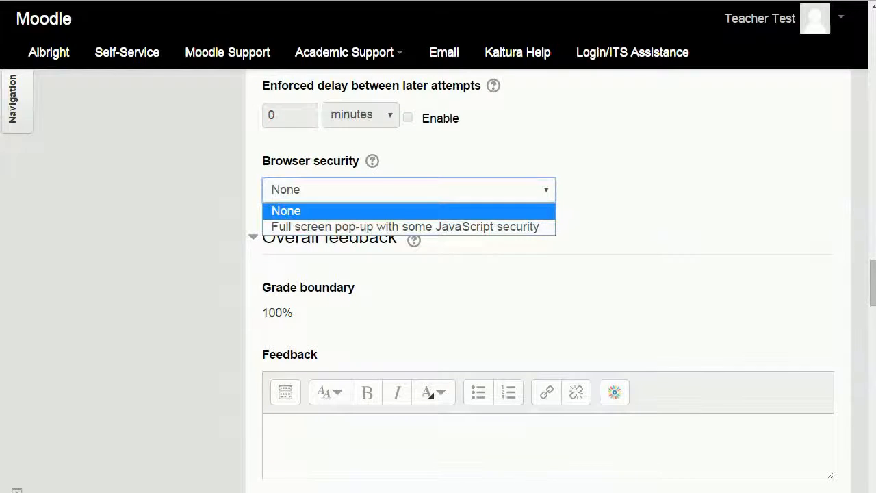
pyautogui.click(617, 207)
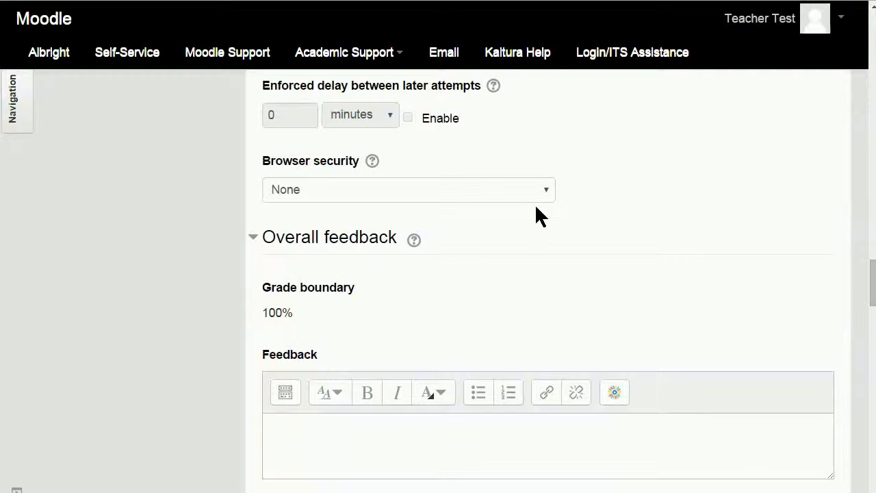
# Set the first editable grade boundary under Overall feedback to 90 and place the cursor in the feedback box below it
pyautogui.scroll(-2, 535, 208)
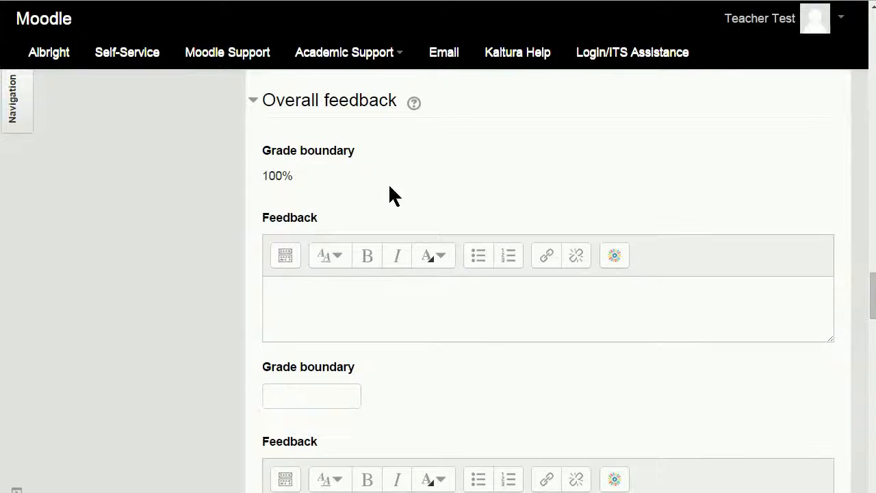
pyautogui.moveTo(869, 293)
pyautogui.mouseDown()
pyautogui.moveTo(871, 311)
pyautogui.moveTo(871, 301)
pyautogui.mouseUp()
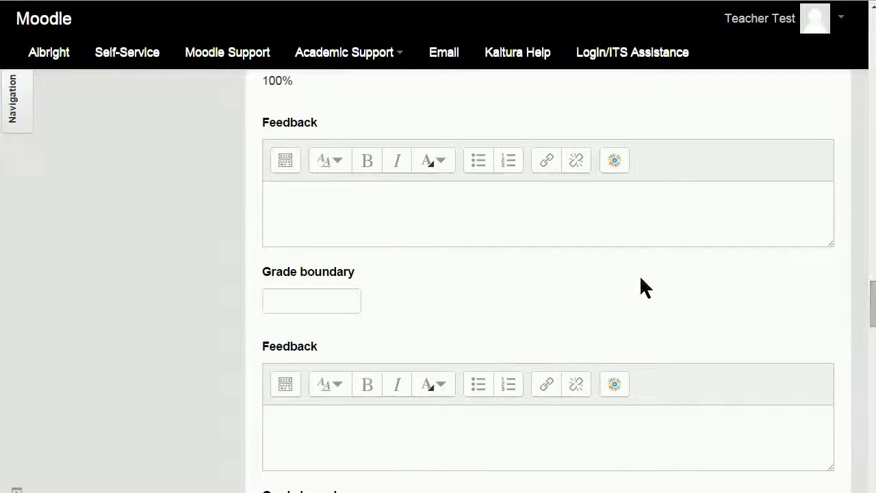
pyautogui.click(290, 192)
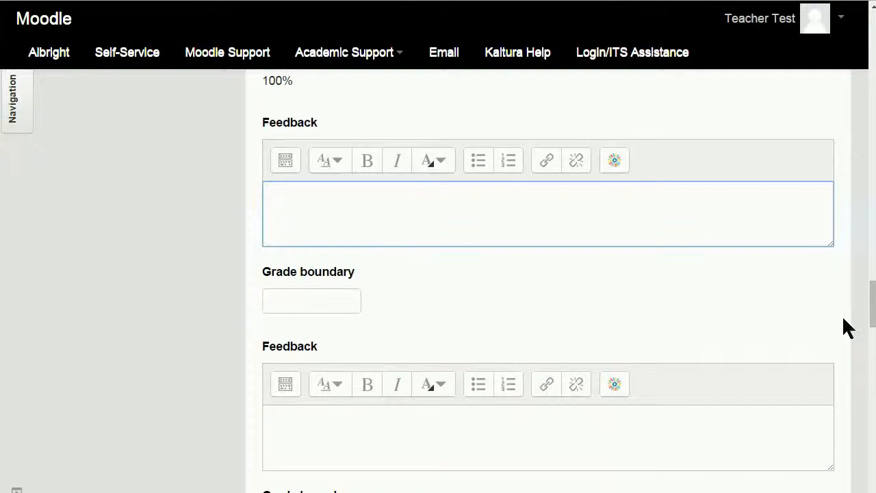
pyautogui.moveTo(872, 301); pyautogui.dragTo(871, 309)
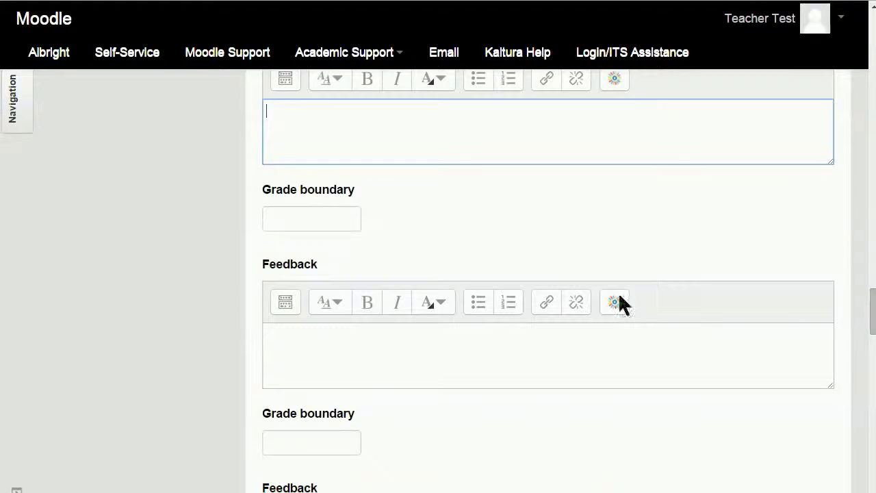
pyautogui.click(299, 218)
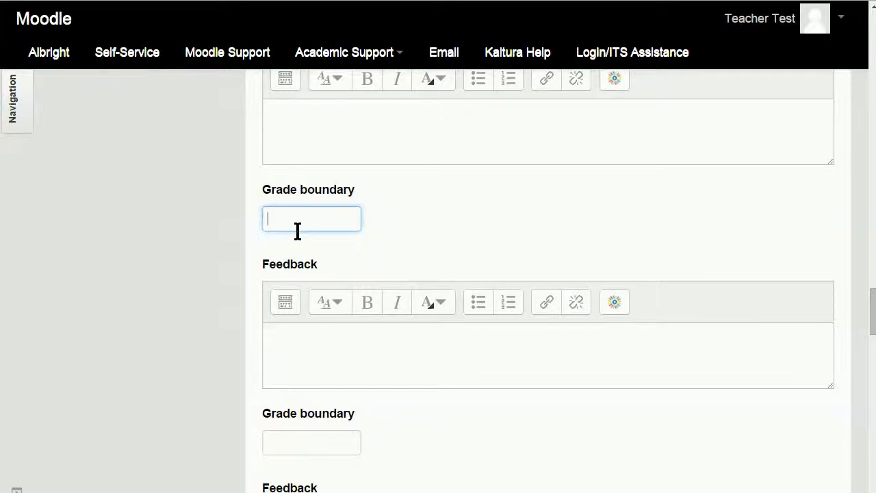
pyautogui.write('90')
pyautogui.click(330, 343)
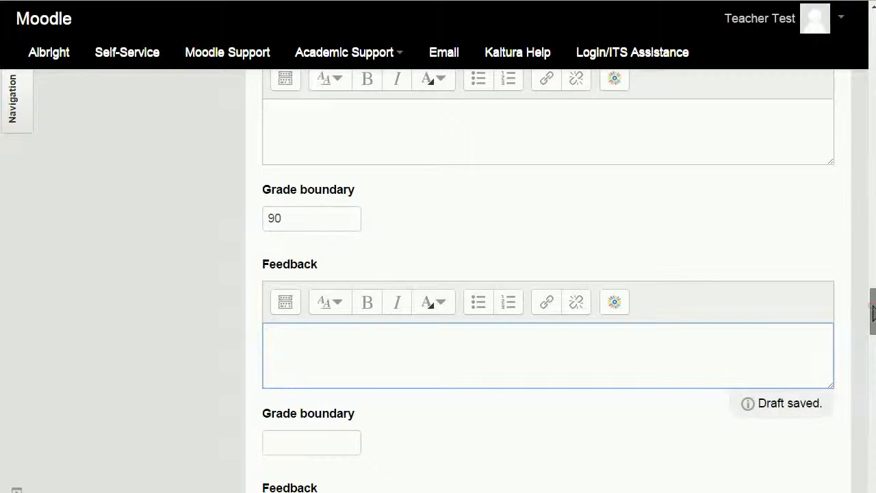
# Set the quiz's visibility to Show in the common module settings
pyautogui.moveTo(873, 313); pyautogui.dragTo(874, 348)
pyautogui.scroll(-5, 874, 348)
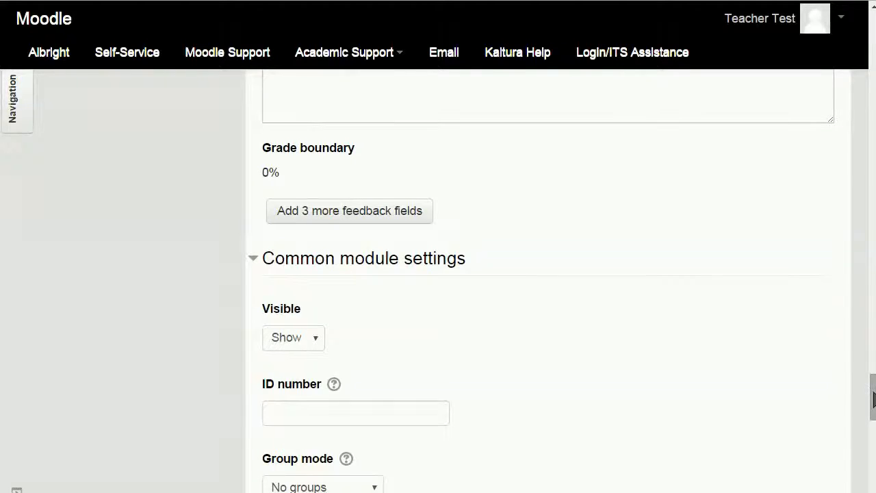
pyautogui.scroll(-2, 874, 403)
pyautogui.scroll(-1, 873, 408)
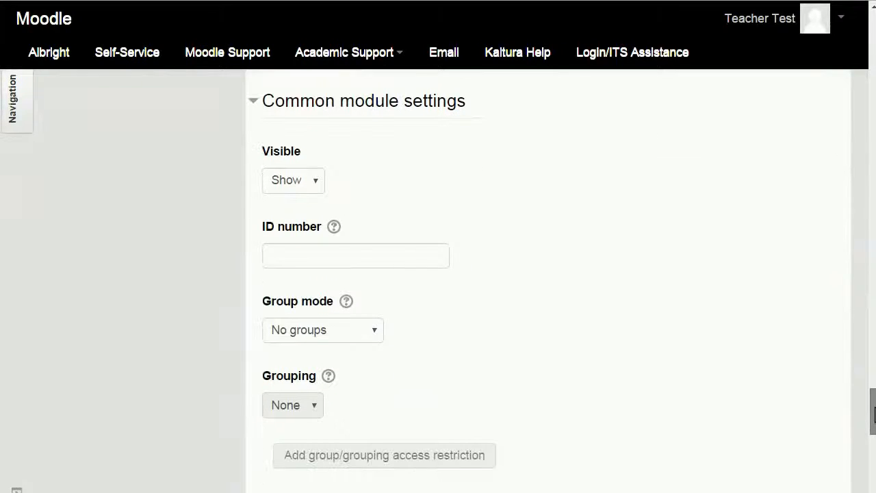
pyautogui.click(291, 181)
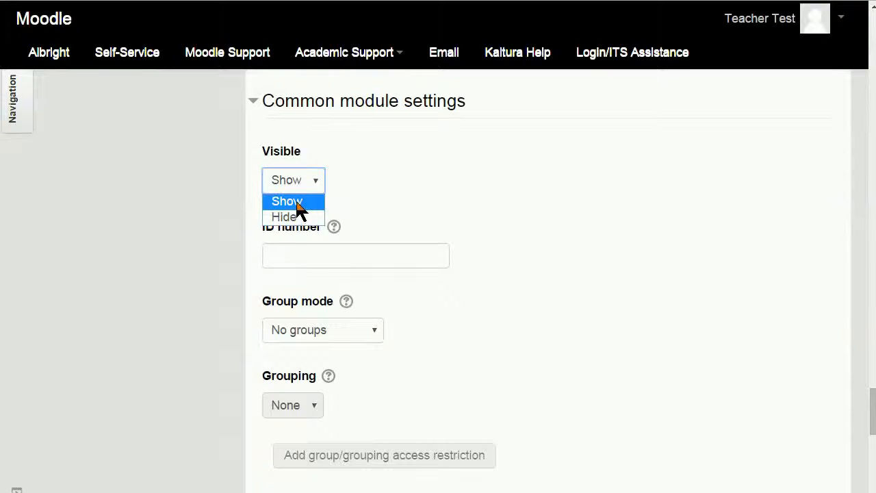
pyautogui.click(296, 204)
# Look through the available types of access restriction for the quiz without adding one
pyautogui.scroll(-10, 296, 204)
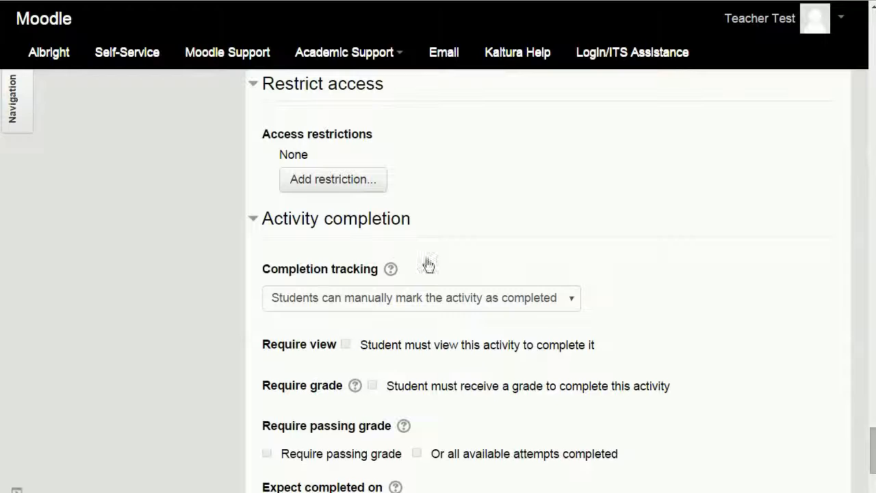
pyautogui.click(336, 181)
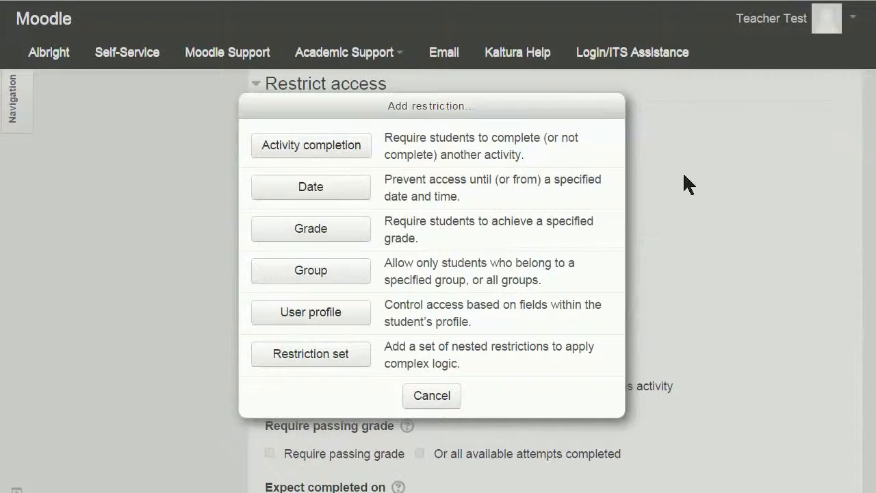
pyautogui.click(433, 397)
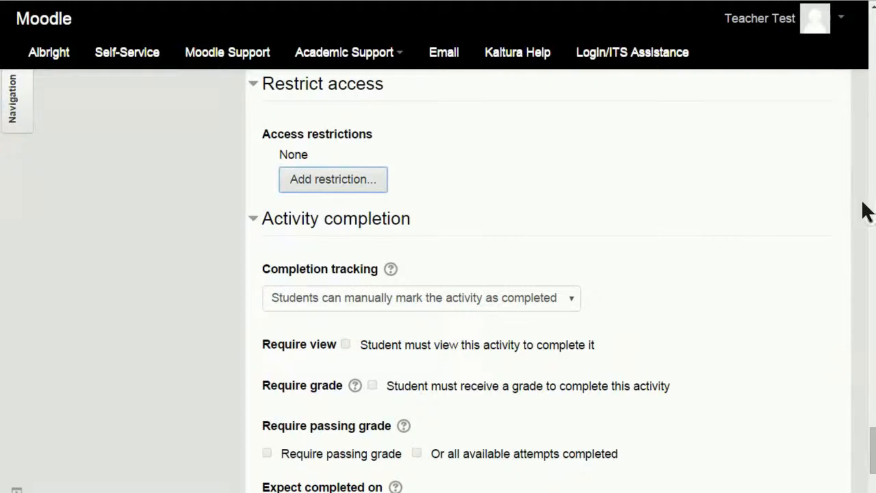
# Set the quiz's completion tracking to "Show activity as complete when conditions are met"
pyautogui.moveTo(873, 441); pyautogui.dragTo(873, 452)
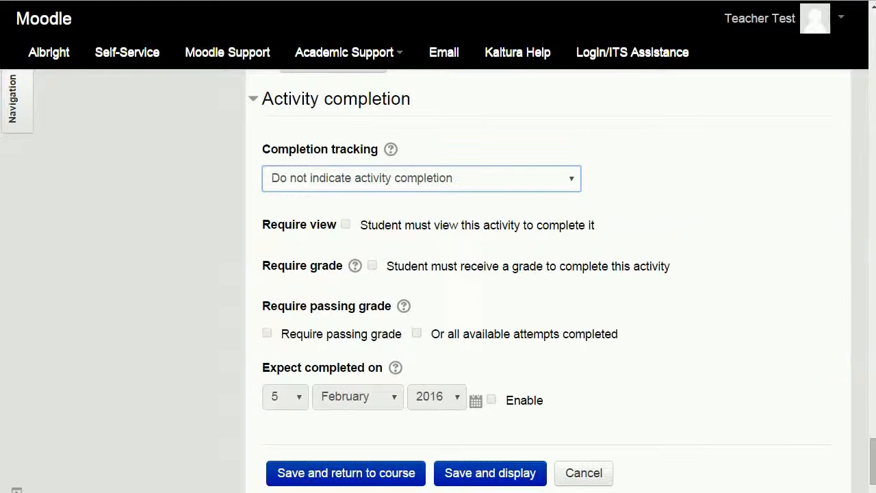
pyautogui.click(442, 185)
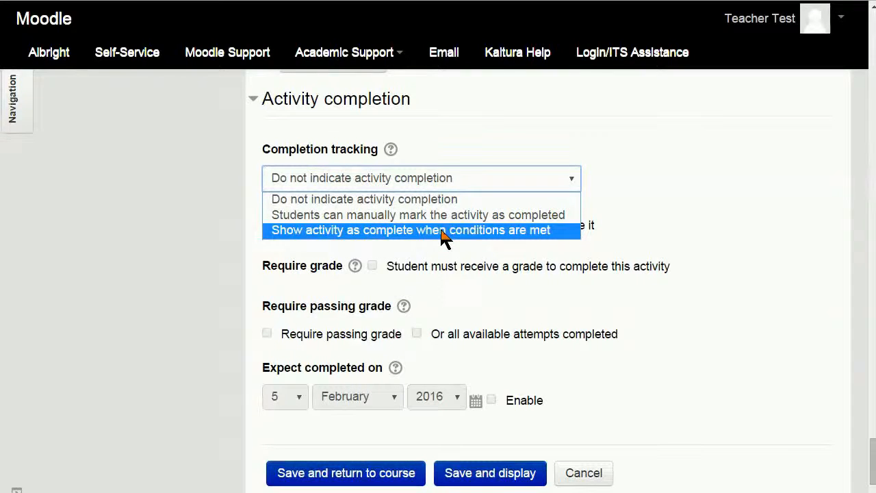
pyautogui.click(442, 233)
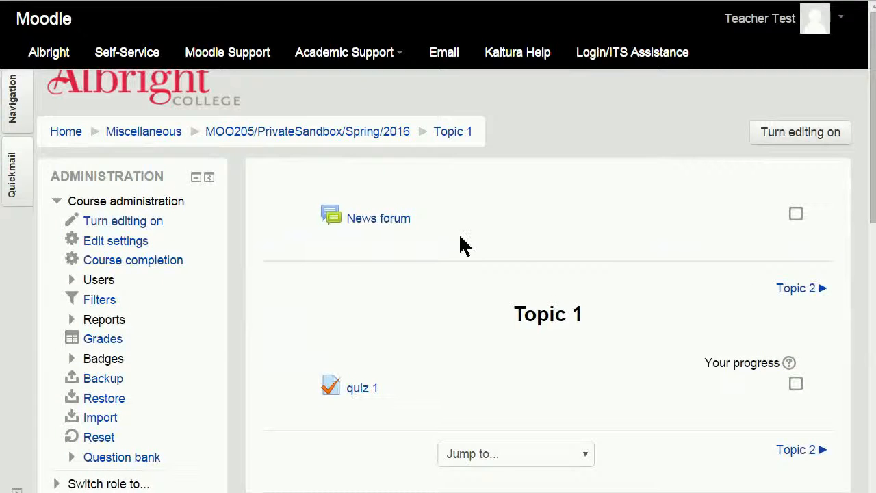
# Open quiz 1 from Topic 1 of the course and start editing its questions
pyautogui.moveTo(873, 203); pyautogui.dragTo(873, 253)
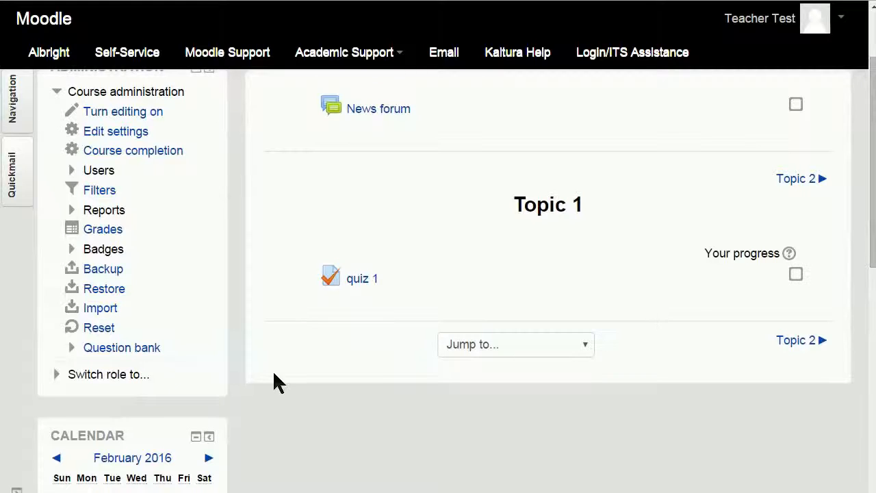
pyautogui.click(363, 286)
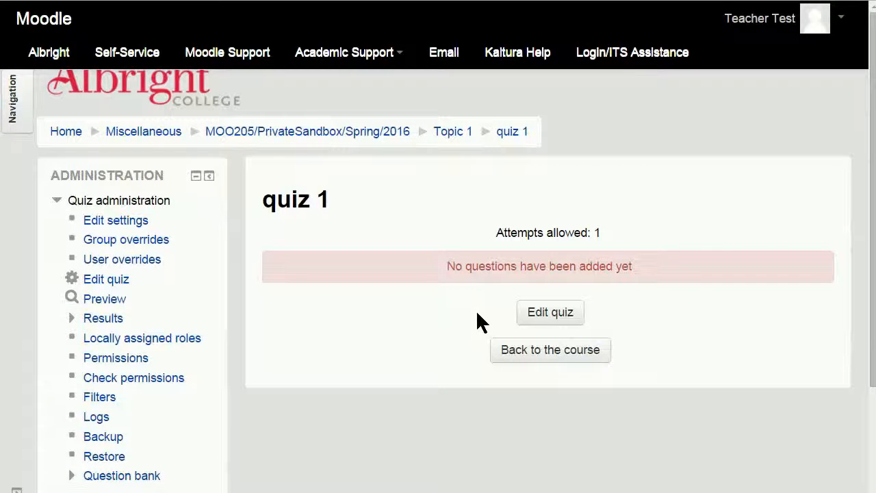
pyautogui.click(549, 315)
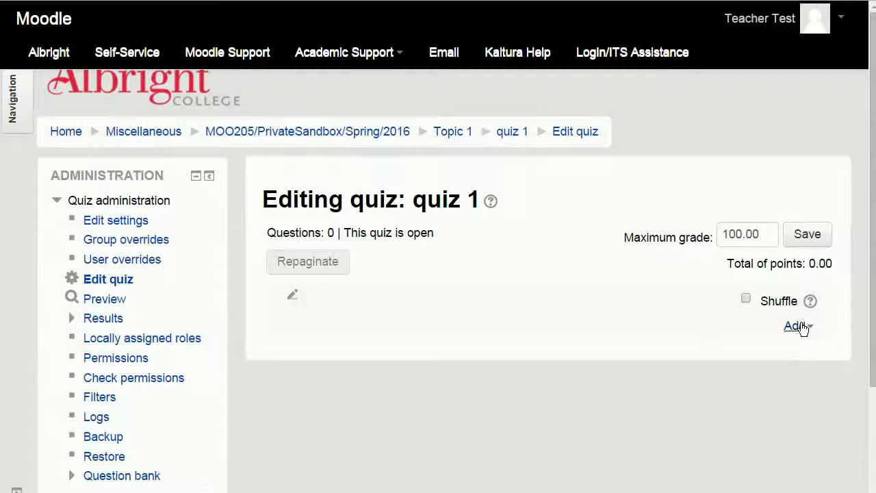
# Bring up the choices for adding a question to quiz 1
pyautogui.click(799, 327)
pyautogui.click(796, 328)
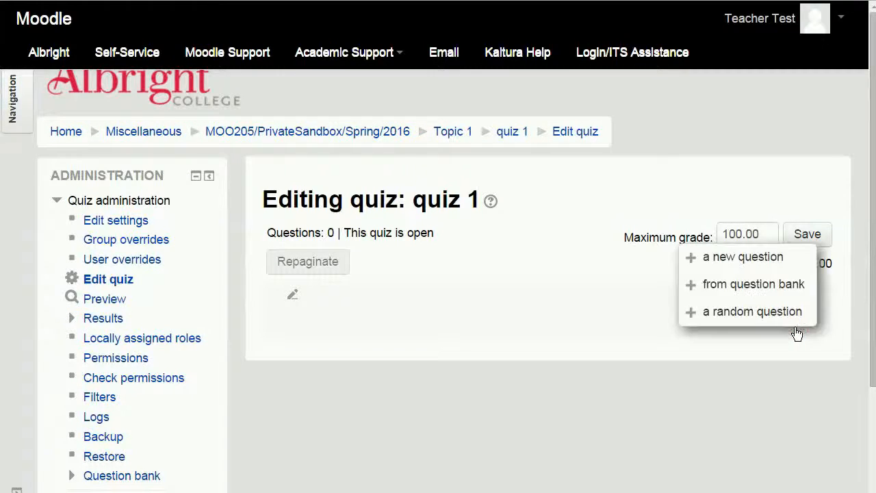